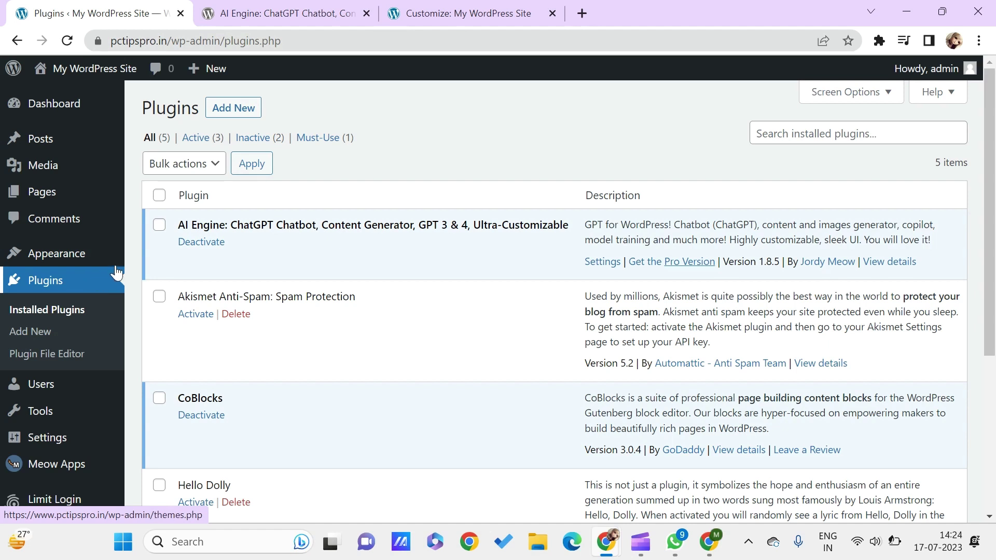
Step: From Add Plugins, search the plugin directory for 'Ai engine'
{"action": "left_click", "coordinate": [238, 111]}
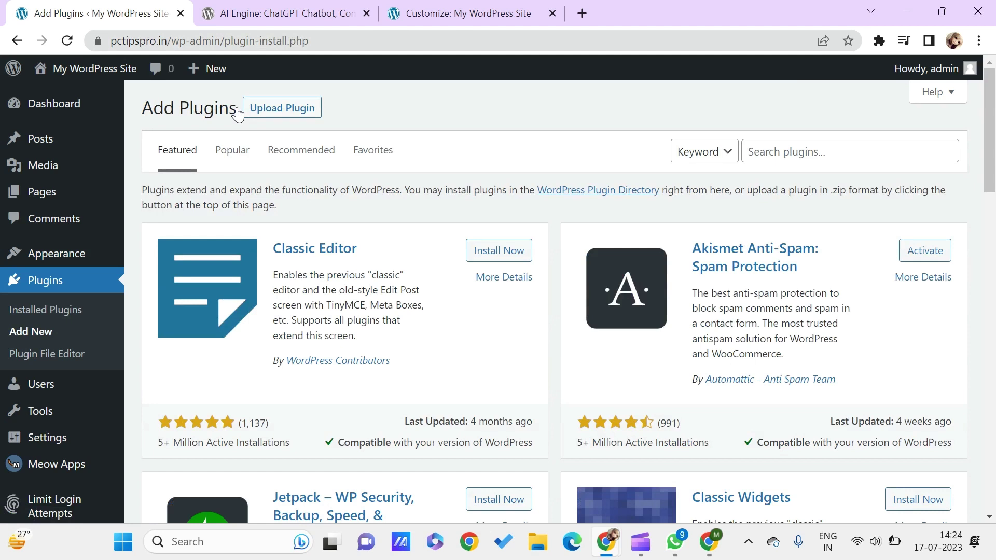
{"action": "left_click", "coordinate": [784, 151]}
{"action": "type", "text": "A"}
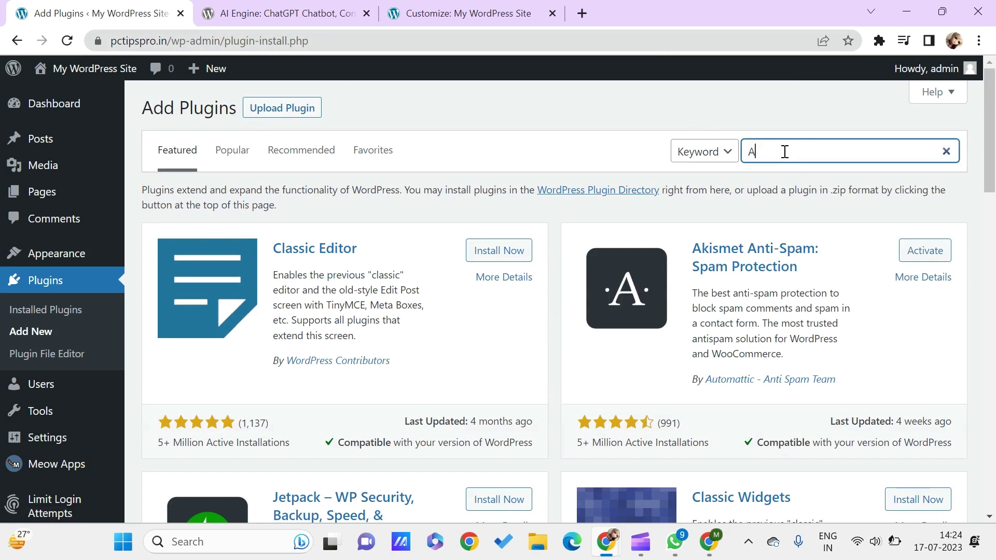
{"action": "type", "text": "i en"}
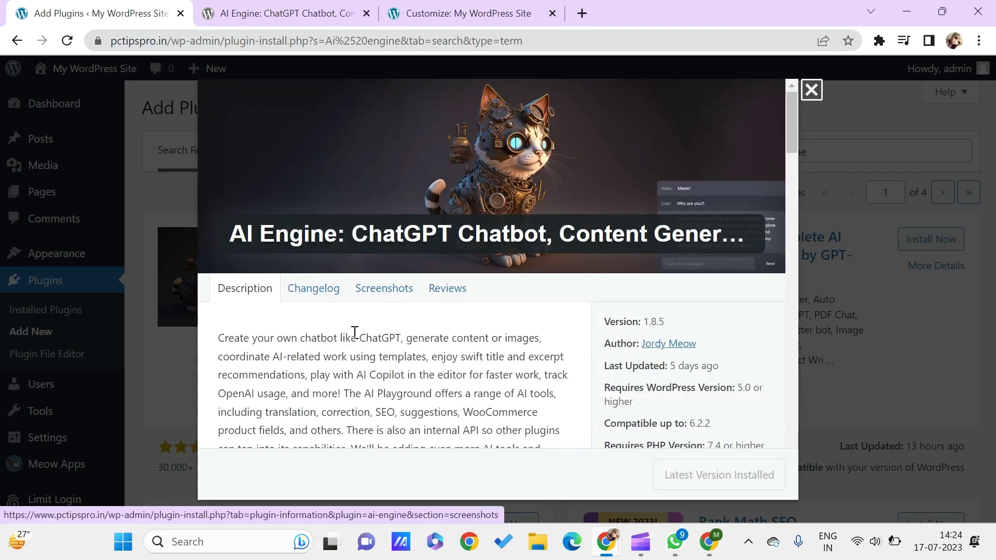
Step: Read through the AI Engine plugin's Description in the details window
{"action": "scroll", "coordinate": [353, 334], "scroll_direction": "down", "scroll_amount": 3}
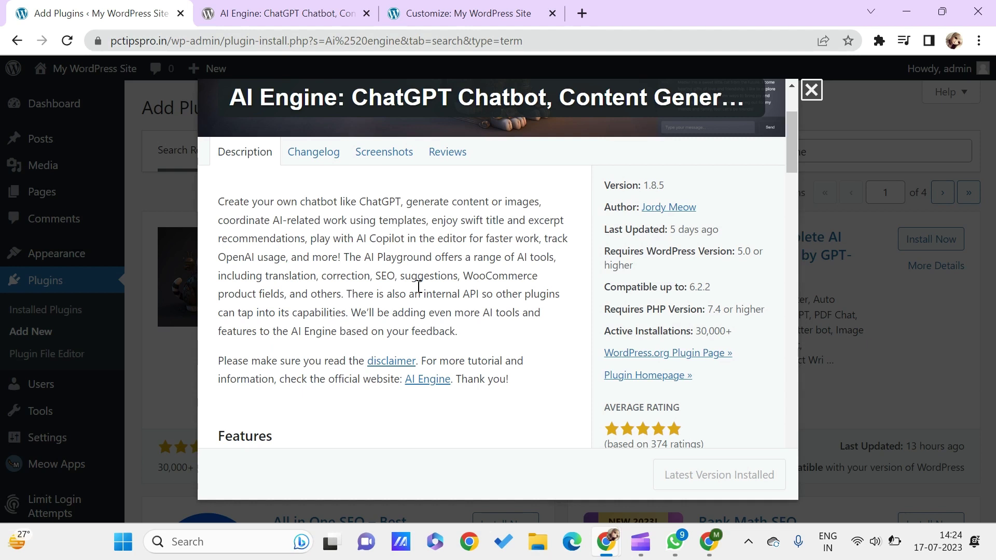
{"action": "scroll", "coordinate": [418, 287], "scroll_direction": "down", "scroll_amount": 2}
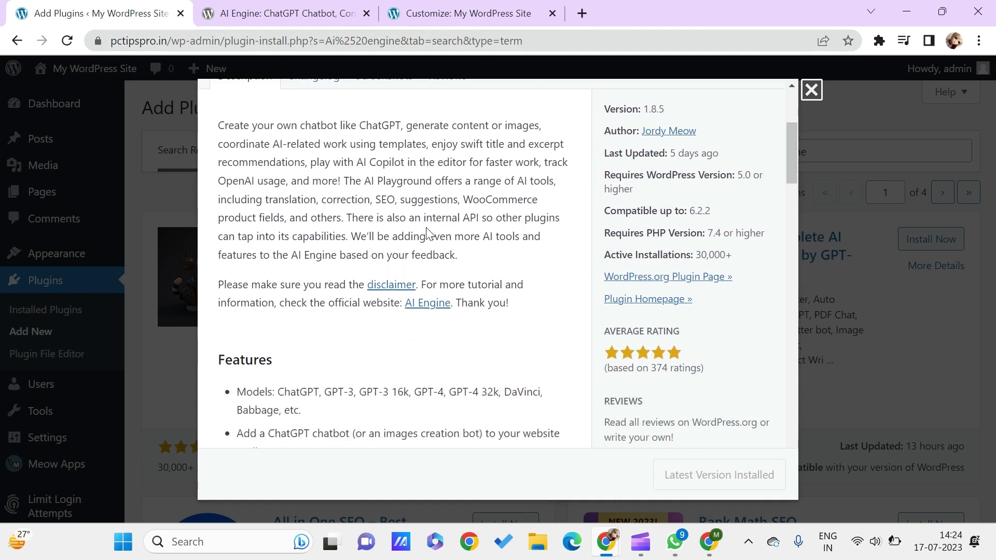
{"action": "scroll", "coordinate": [318, 428], "scroll_direction": "down", "scroll_amount": 2}
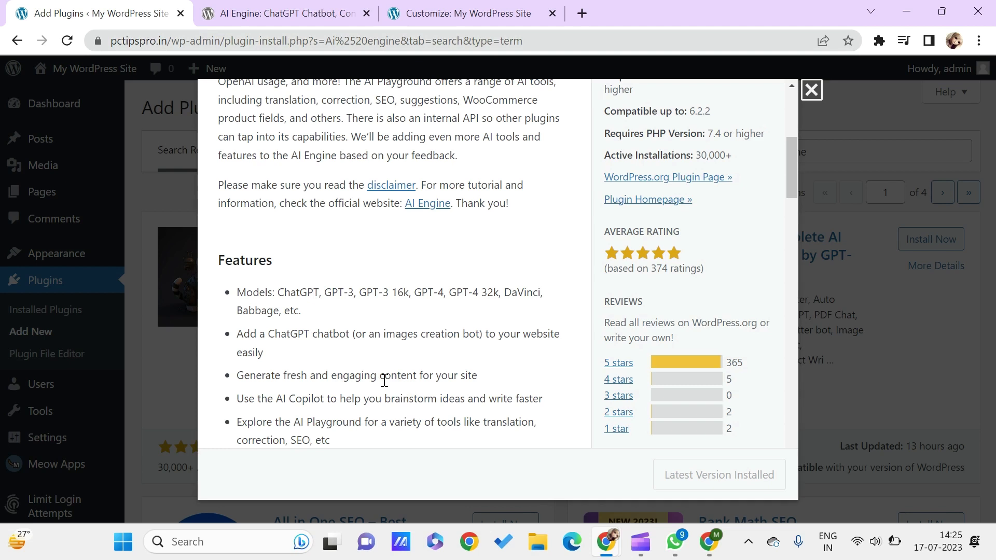
{"action": "scroll", "coordinate": [422, 393], "scroll_direction": "down", "scroll_amount": 1}
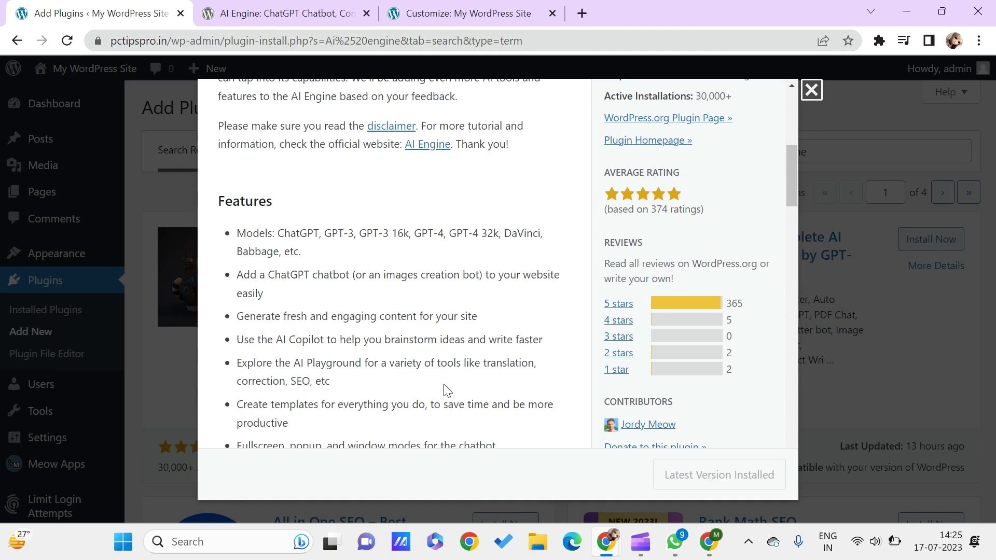
{"action": "scroll", "coordinate": [418, 400], "scroll_direction": "down", "scroll_amount": 3}
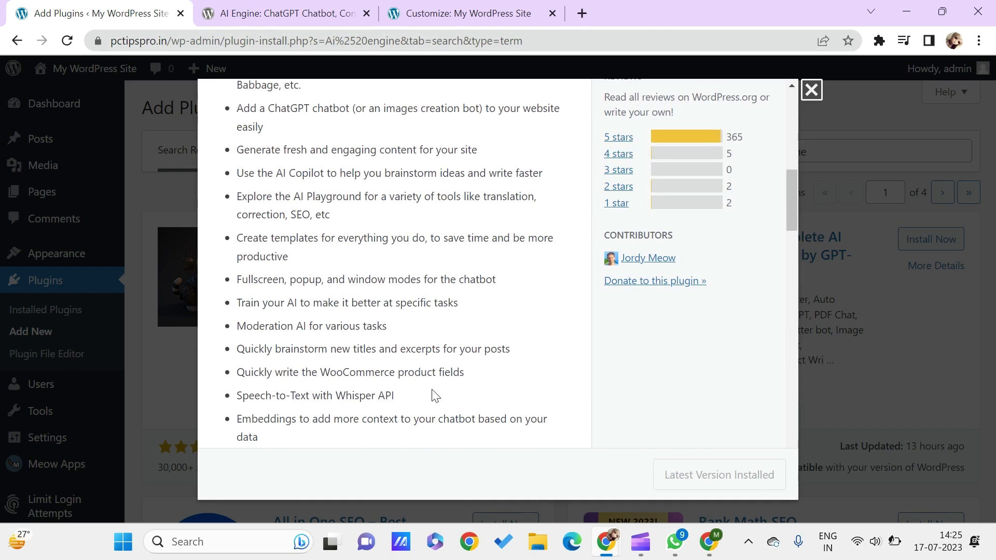
{"action": "scroll", "coordinate": [435, 396], "scroll_direction": "down", "scroll_amount": 1}
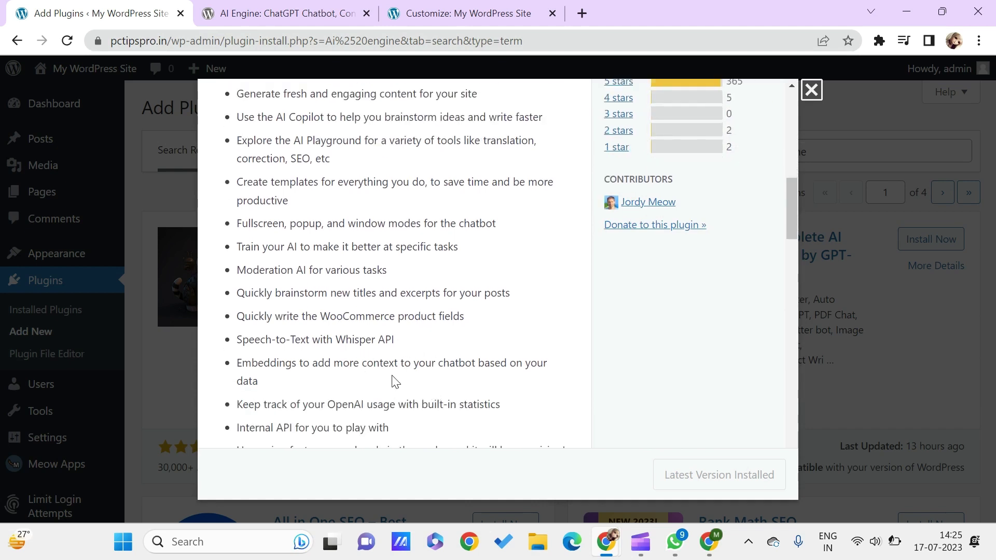
{"action": "scroll", "coordinate": [425, 388], "scroll_direction": "down", "scroll_amount": 1}
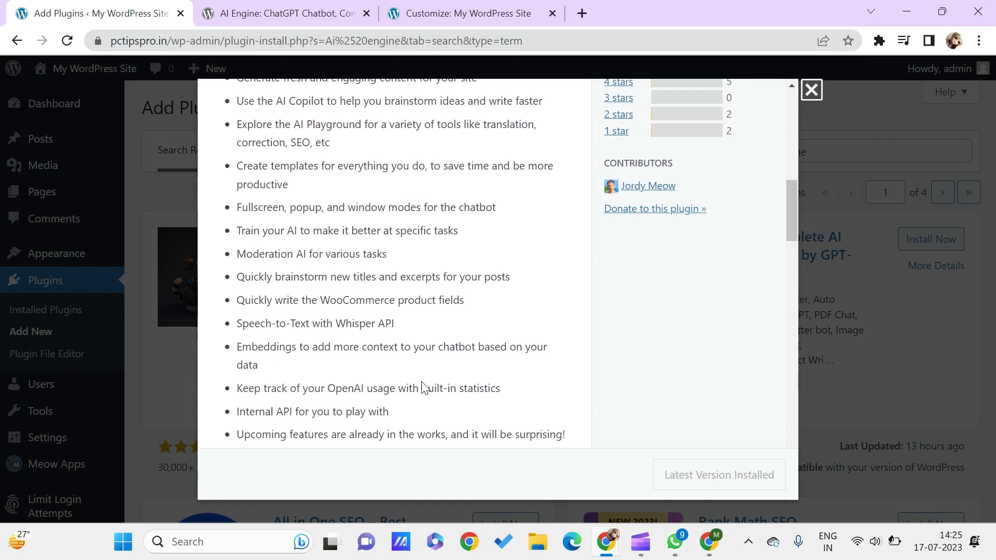
{"action": "scroll", "coordinate": [425, 388], "scroll_direction": "down", "scroll_amount": 1}
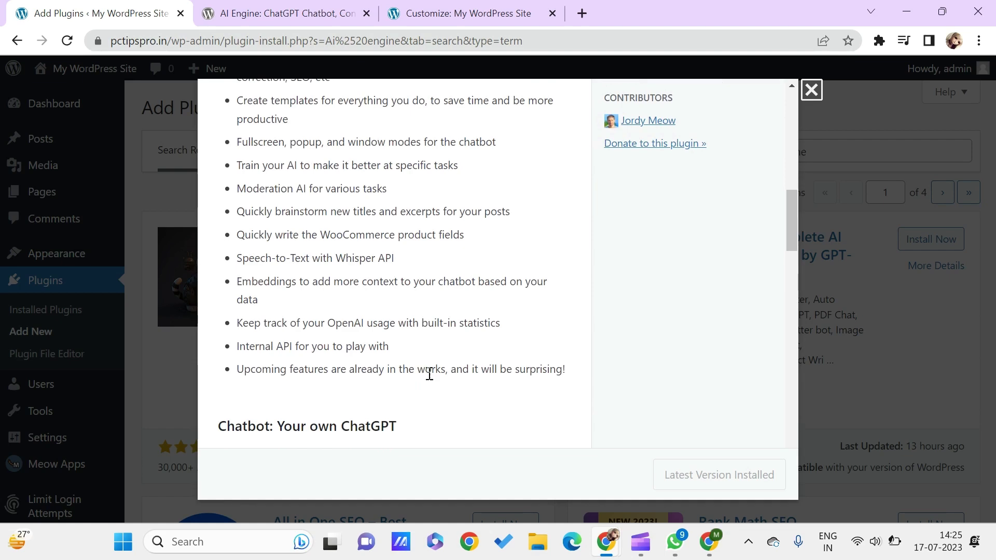
{"action": "scroll", "coordinate": [452, 354], "scroll_direction": "down", "scroll_amount": 4}
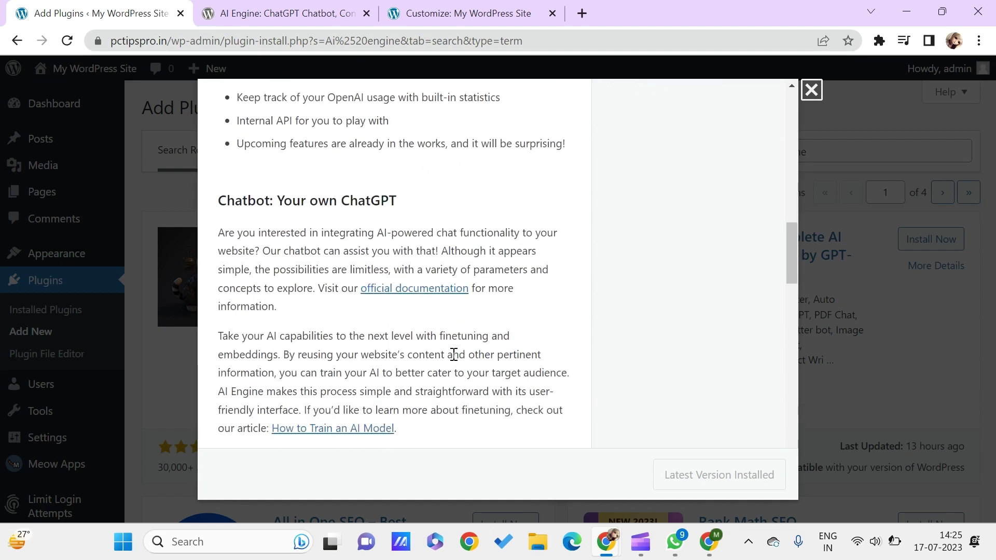
{"action": "scroll", "coordinate": [474, 332], "scroll_direction": "up", "scroll_amount": 10}
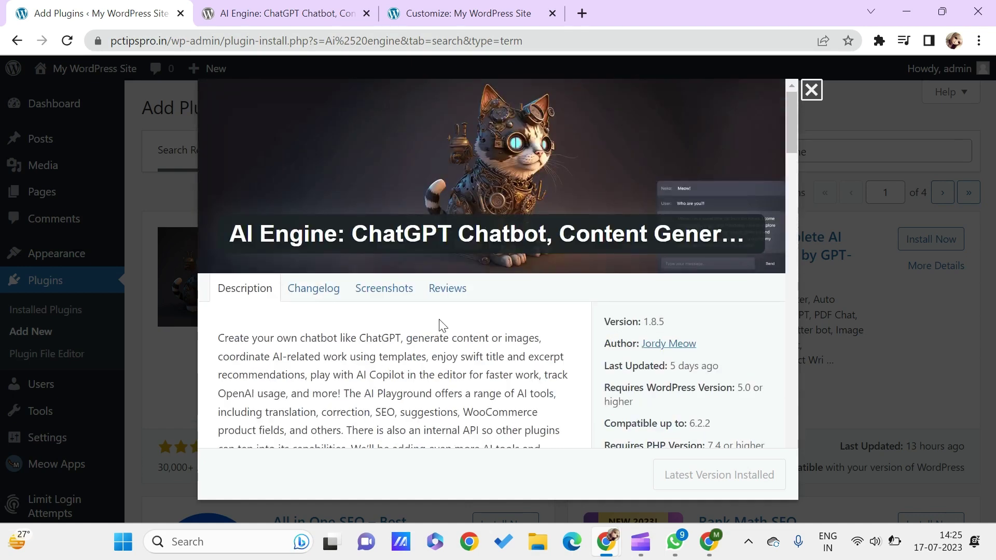
Step: View the AI Engine Changelog, then its Screenshots
{"action": "left_click", "coordinate": [336, 294]}
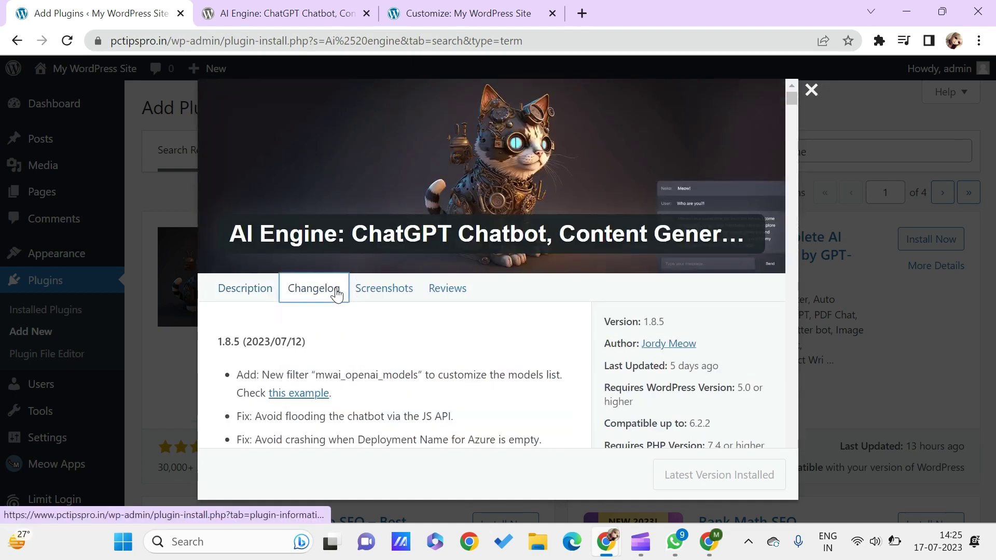
{"action": "left_click", "coordinate": [388, 288]}
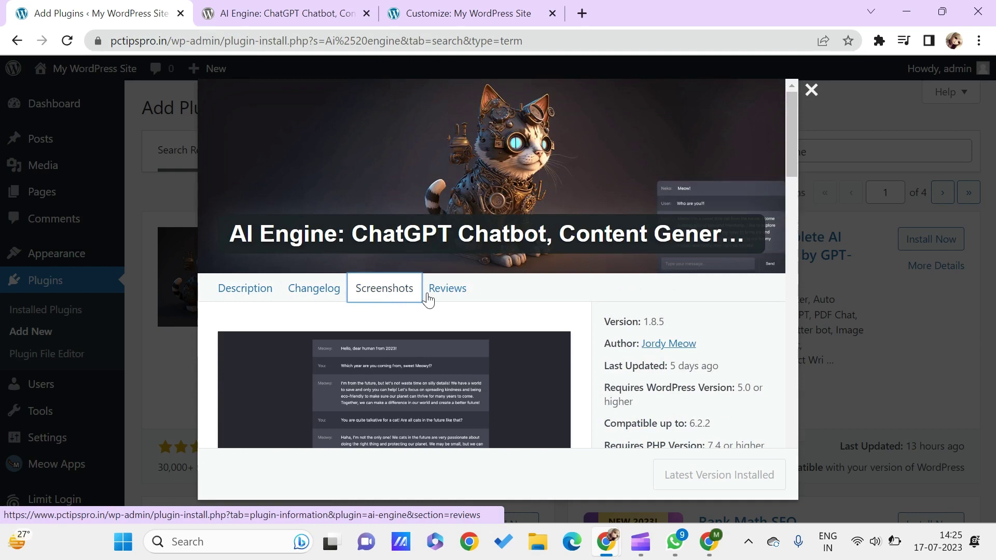
{"action": "scroll", "coordinate": [461, 418], "scroll_direction": "down", "scroll_amount": 4}
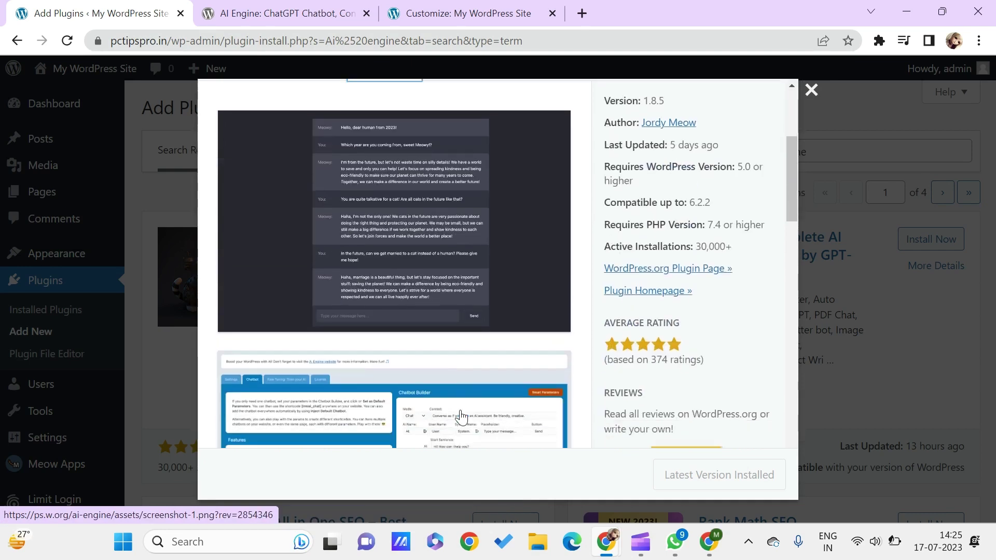
Step: Close the plugin details, return to Installed Plugins, and open AI Engine under Meow Apps
{"action": "left_click", "coordinate": [812, 90]}
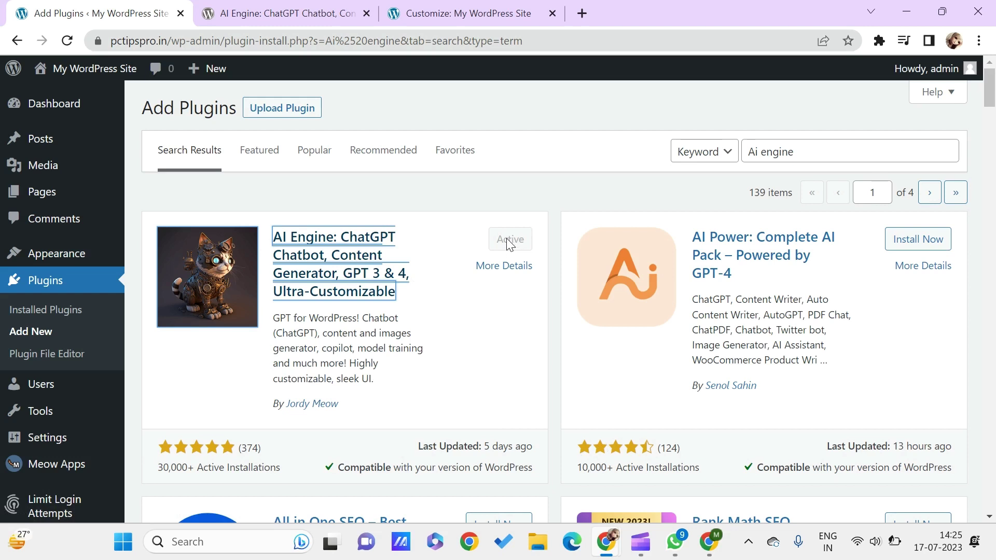
{"action": "left_click", "coordinate": [49, 314]}
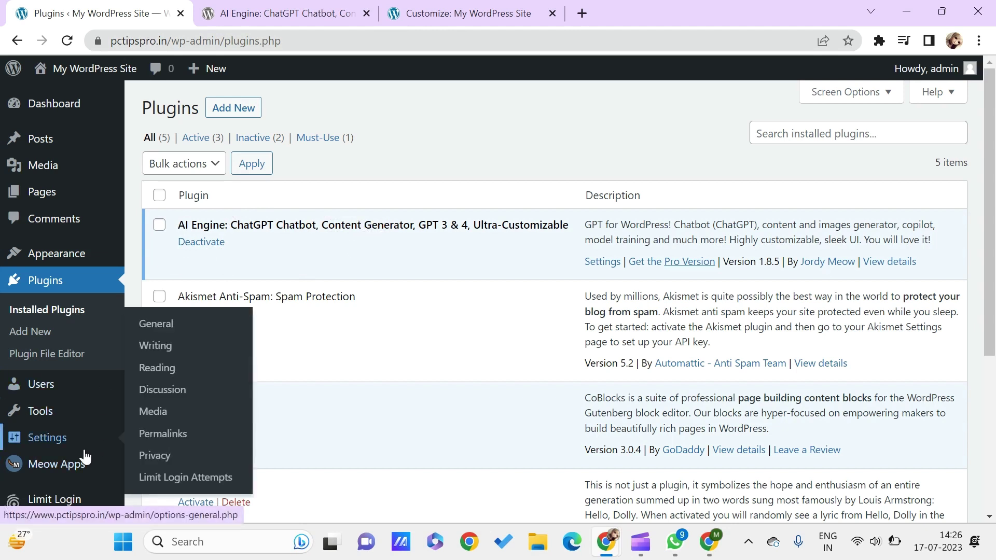
{"action": "mouse_move", "coordinate": [78, 463]}
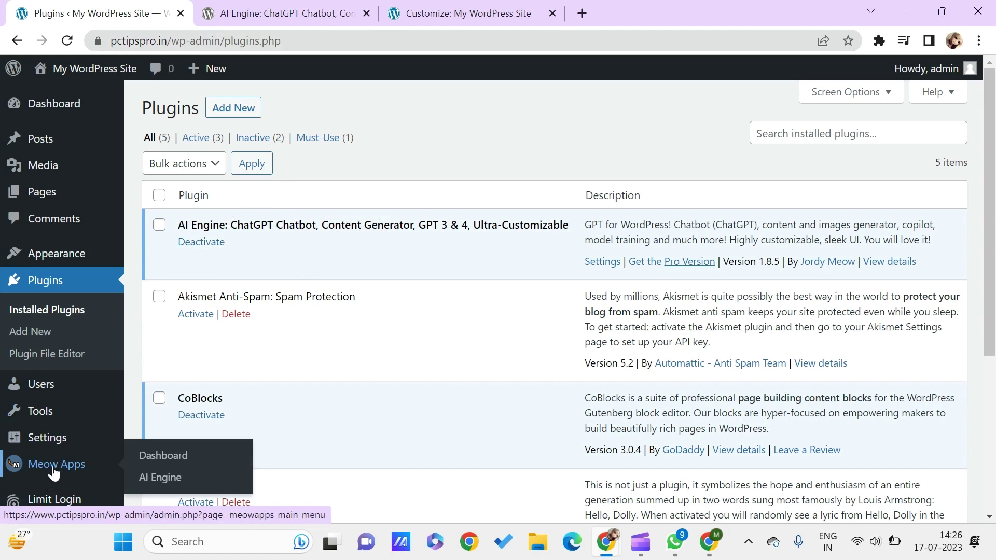
{"action": "left_click", "coordinate": [144, 481]}
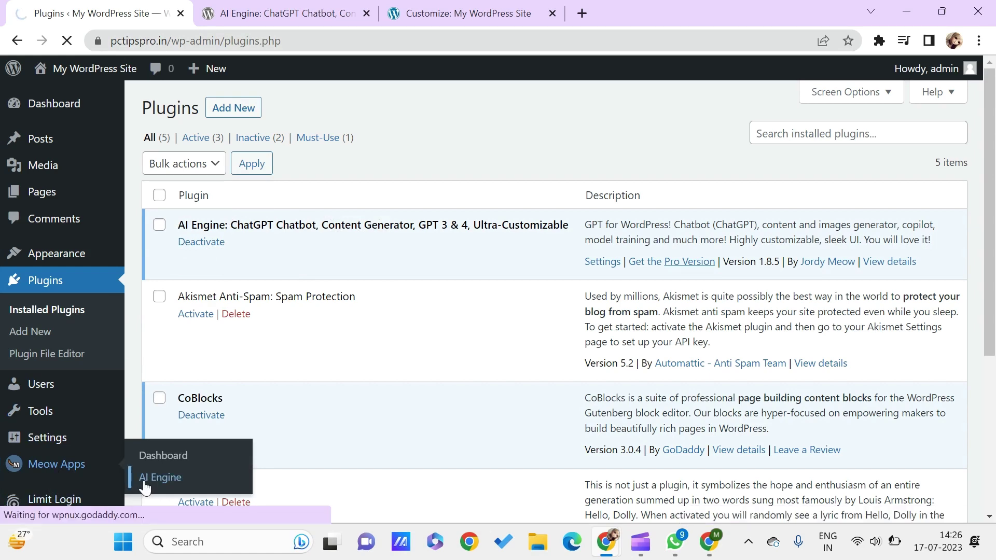
Step: Enable the Finetunes module in the AI Engine Dashboard's Modules list
{"action": "scroll", "coordinate": [289, 422], "scroll_direction": "down", "scroll_amount": 1}
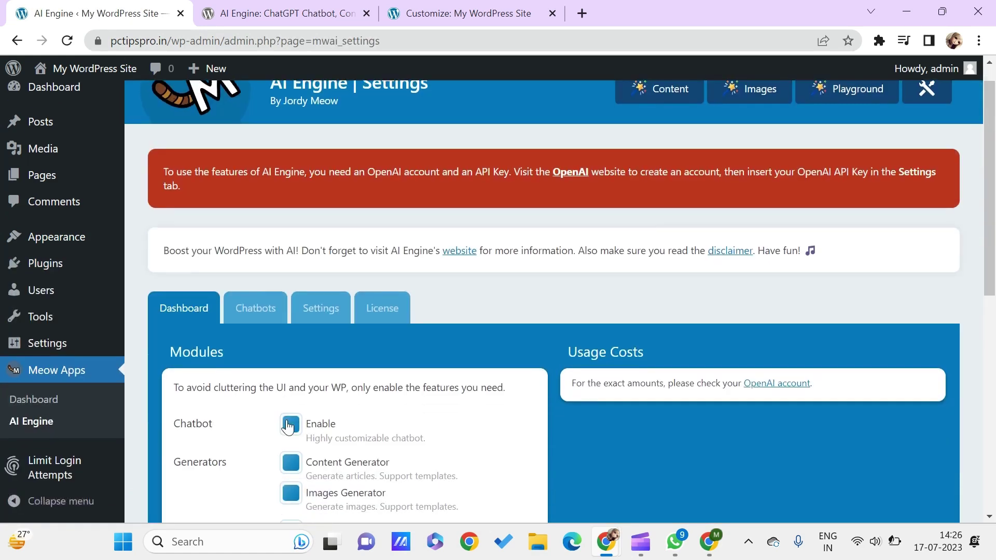
{"action": "scroll", "coordinate": [289, 423], "scroll_direction": "down", "scroll_amount": 3}
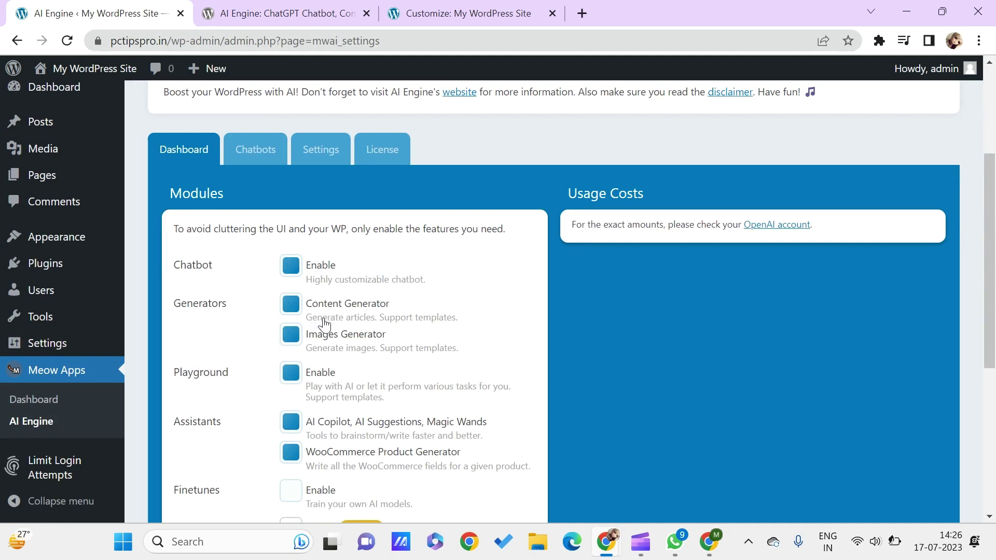
{"action": "scroll", "coordinate": [340, 362], "scroll_direction": "down", "scroll_amount": 1}
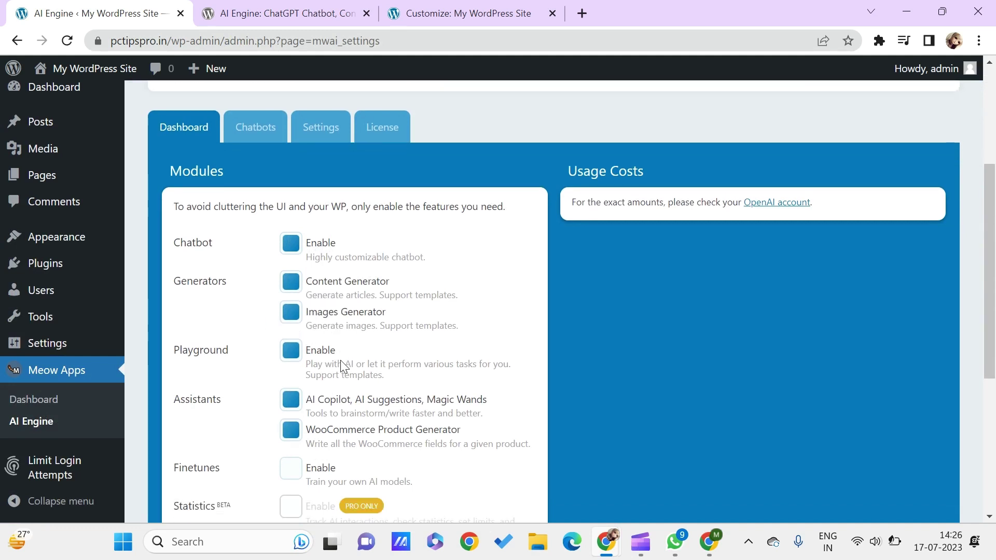
{"action": "scroll", "coordinate": [341, 363], "scroll_direction": "down", "scroll_amount": 2}
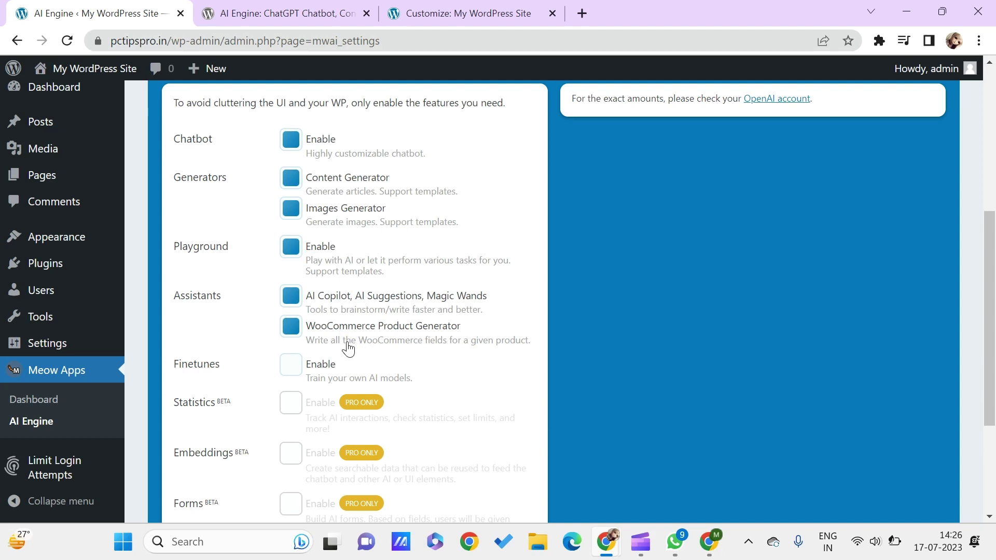
{"action": "scroll", "coordinate": [344, 344], "scroll_direction": "down", "scroll_amount": 1}
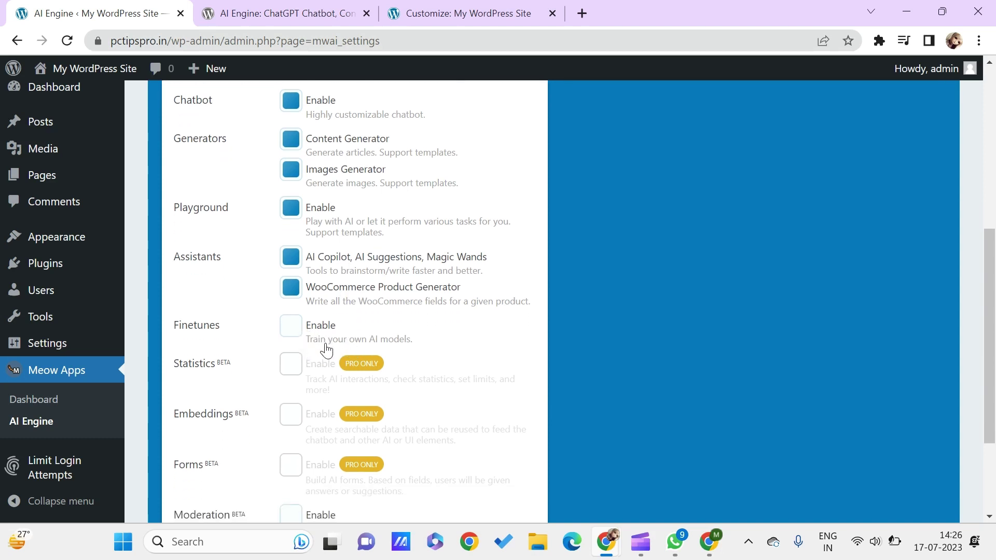
{"action": "left_click", "coordinate": [325, 344]}
{"action": "scroll", "coordinate": [327, 379], "scroll_direction": "down", "scroll_amount": 3}
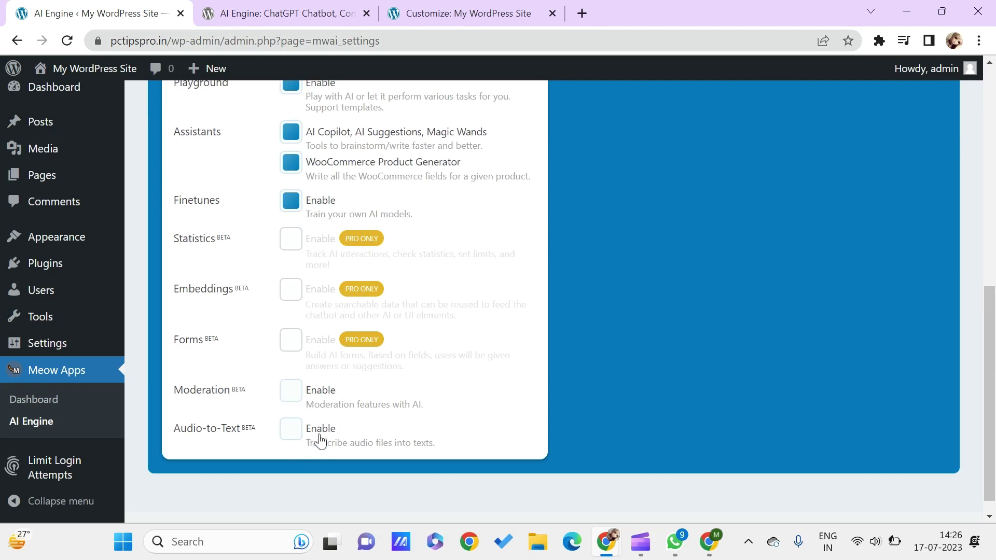
{"action": "scroll", "coordinate": [328, 441], "scroll_direction": "down", "scroll_amount": 1}
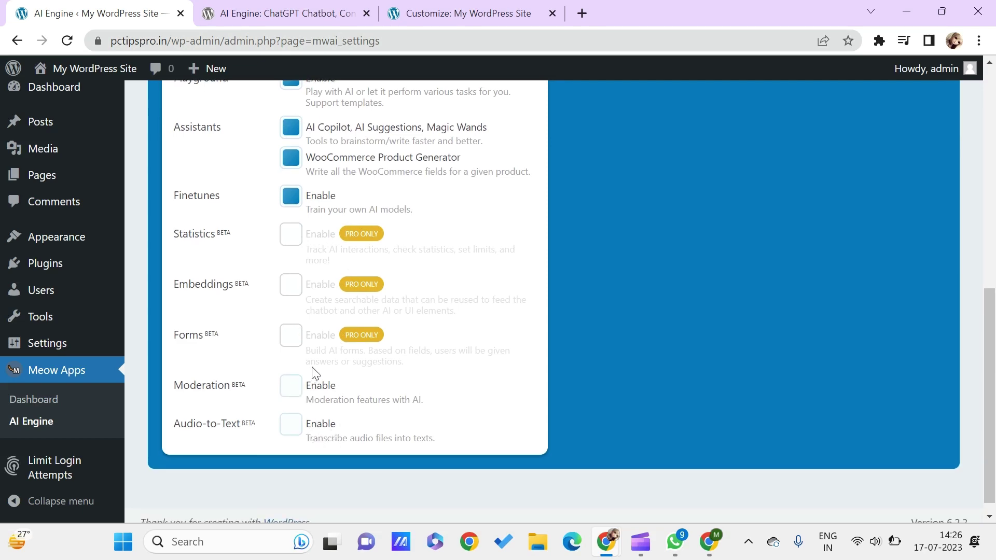
{"action": "scroll", "coordinate": [357, 350], "scroll_direction": "up", "scroll_amount": 5}
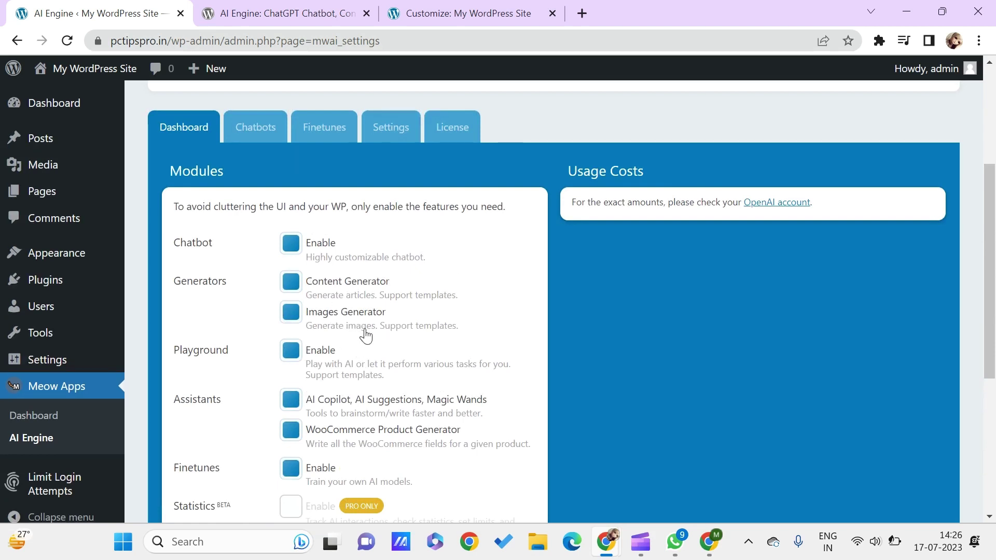
Step: Send the test message 'h' in the Chatbots preview chat
{"action": "left_click", "coordinate": [250, 128]}
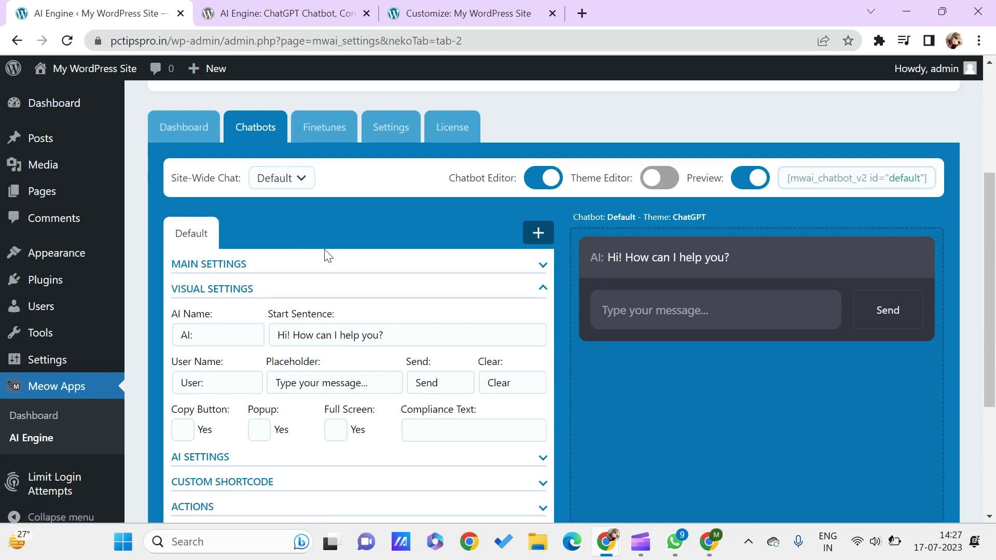
{"action": "scroll", "coordinate": [329, 275], "scroll_direction": "down", "scroll_amount": 2}
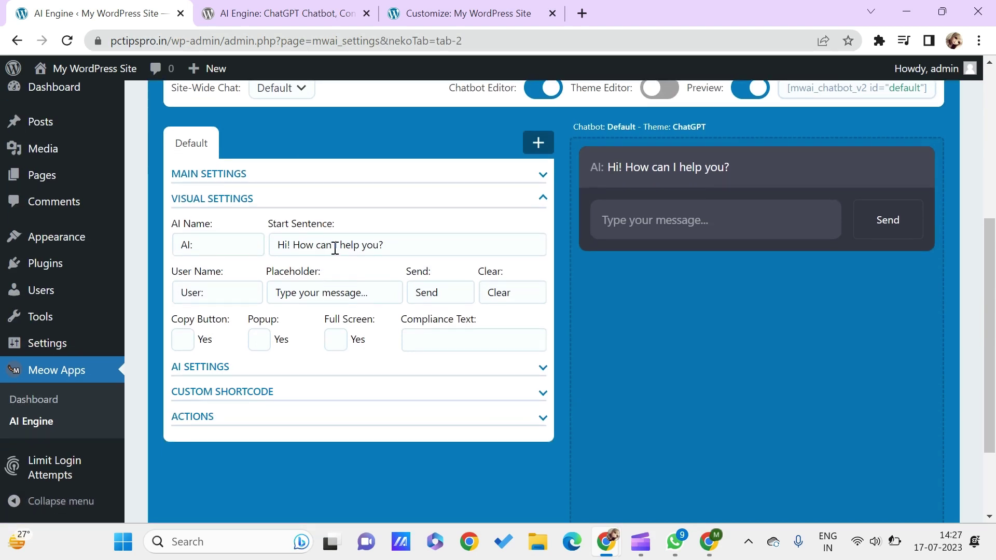
{"action": "left_click", "coordinate": [334, 248]}
{"action": "type", "text": "hello"}
{"action": "key", "text": "Return"}
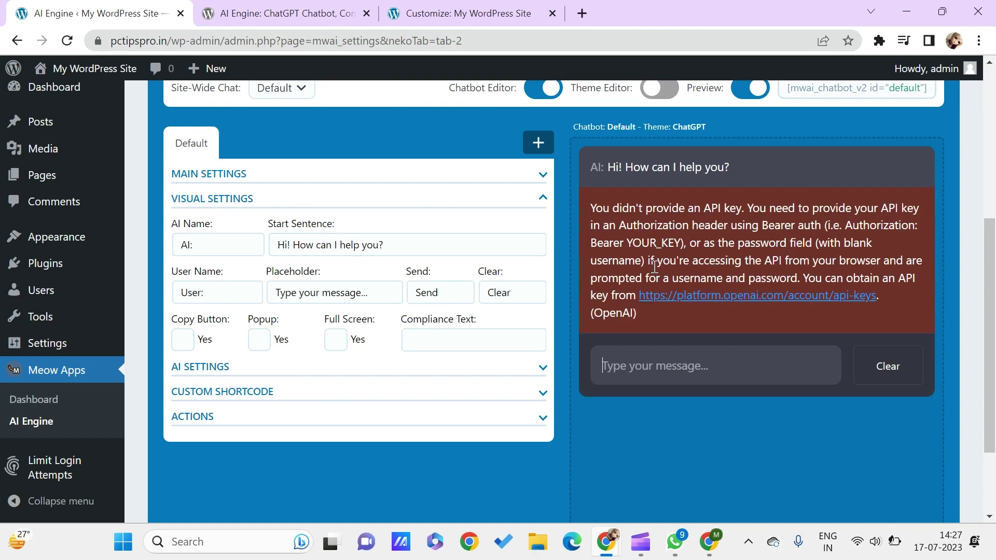
Step: Select the input placeholder text and expand the AI Settings, Custom Shortcode and Actions sections
{"action": "left_click", "coordinate": [296, 290]}
{"action": "key", "text": "ctrl+a"}
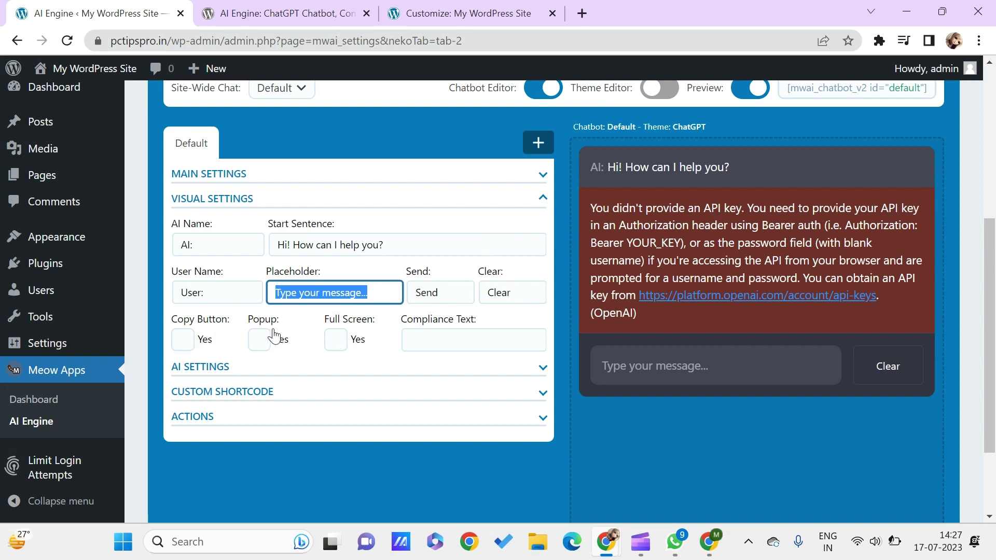
{"action": "left_click", "coordinate": [337, 369]}
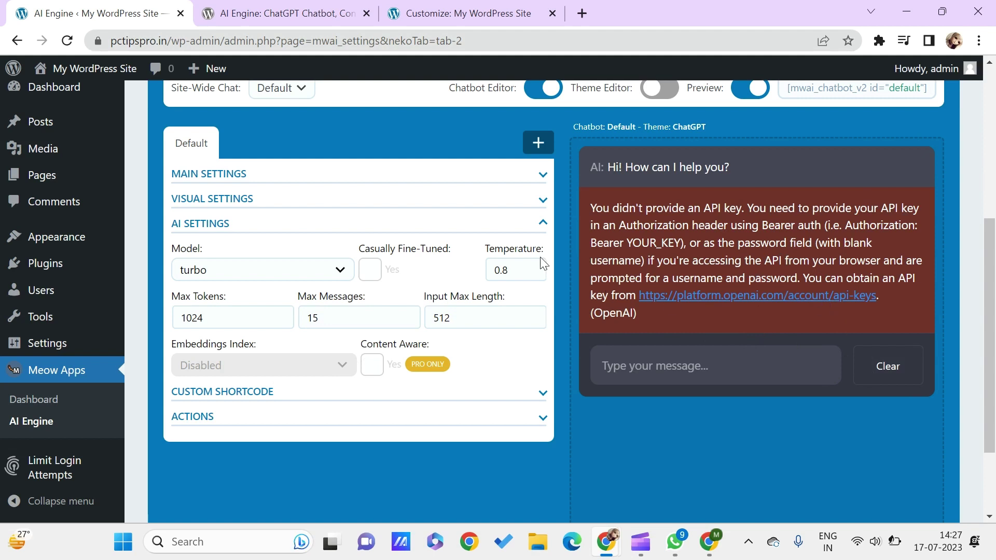
{"action": "scroll", "coordinate": [301, 301], "scroll_direction": "down", "scroll_amount": 1}
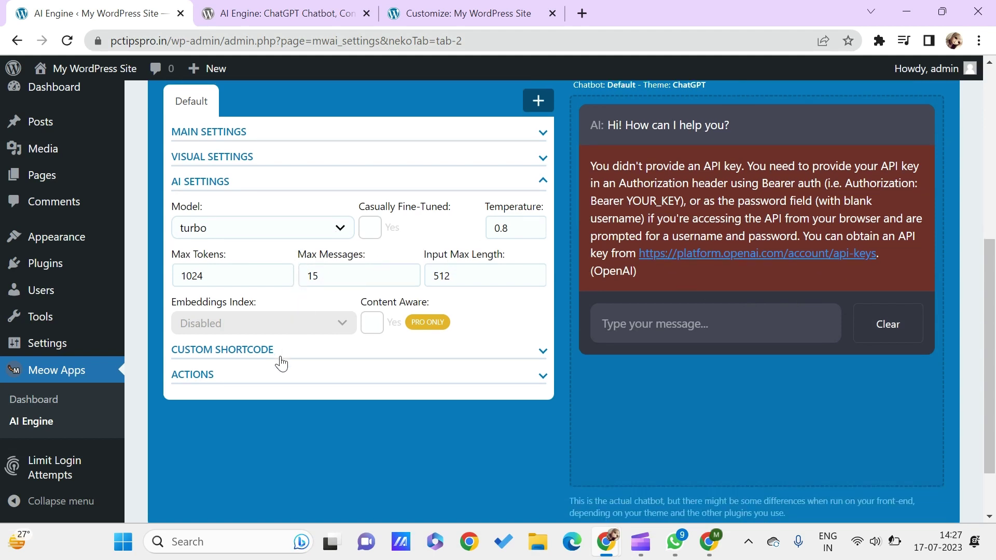
{"action": "left_click", "coordinate": [281, 363]}
{"action": "left_click", "coordinate": [240, 346]}
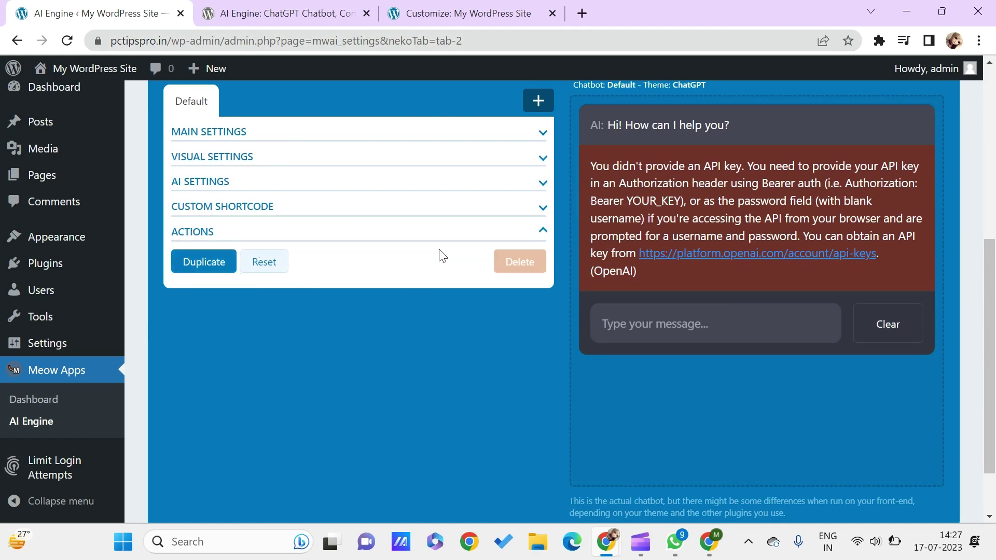
{"action": "scroll", "coordinate": [439, 254], "scroll_direction": "up", "scroll_amount": 6}
Step: On the Finetunes tab, switch from Model Finetune to the Dataset Builder
{"action": "left_click", "coordinate": [312, 325]}
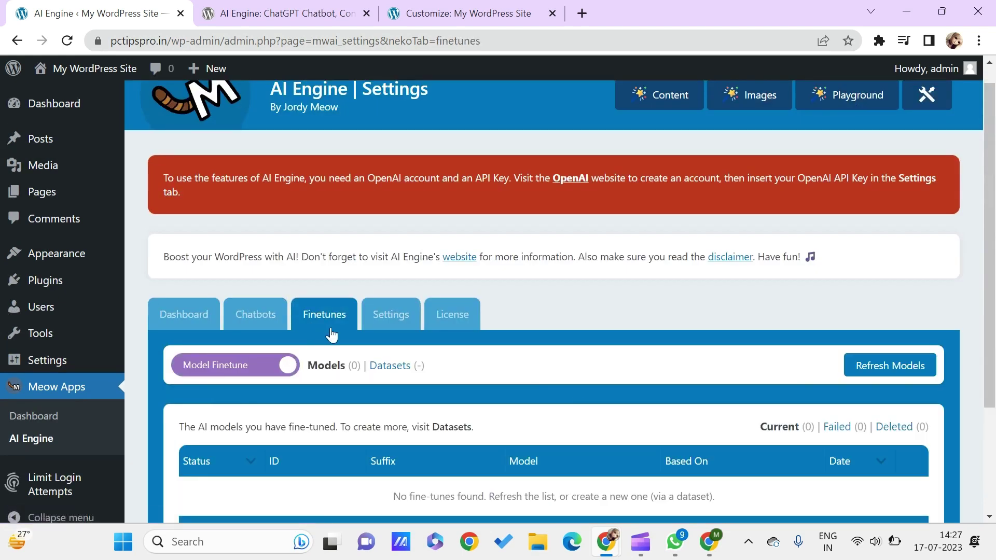
{"action": "scroll", "coordinate": [302, 422], "scroll_direction": "down", "scroll_amount": 2}
{"action": "scroll", "coordinate": [300, 422], "scroll_direction": "down", "scroll_amount": 1}
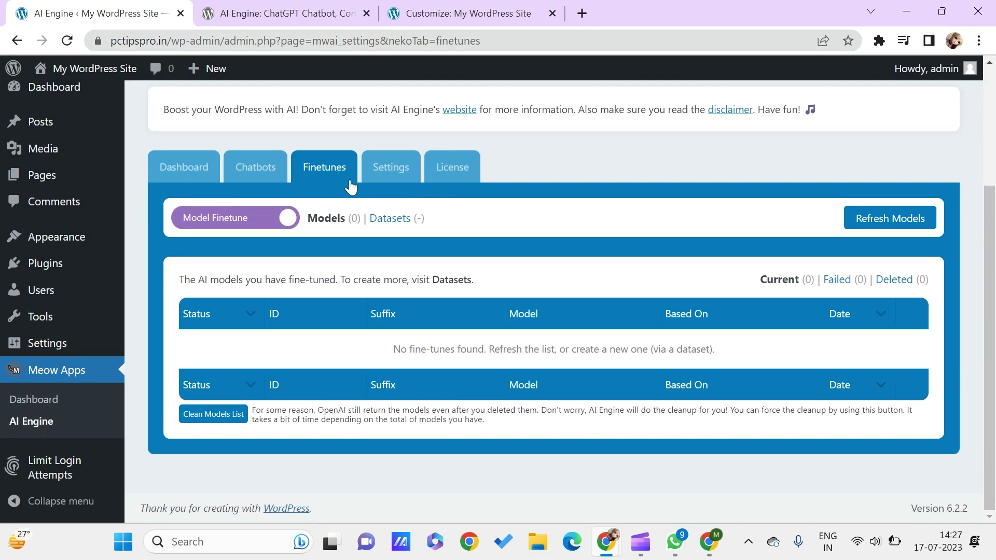
{"action": "left_click", "coordinate": [286, 220]}
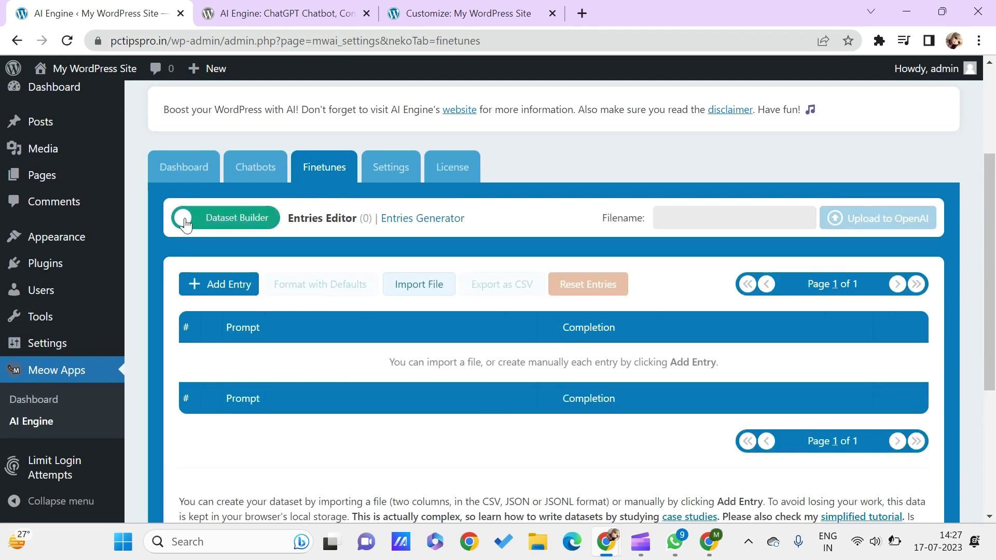
Step: On the Settings tab, click into the empty OpenAI API Key field and review the Incidents, Advanced and Security sections
{"action": "left_click", "coordinate": [398, 170]}
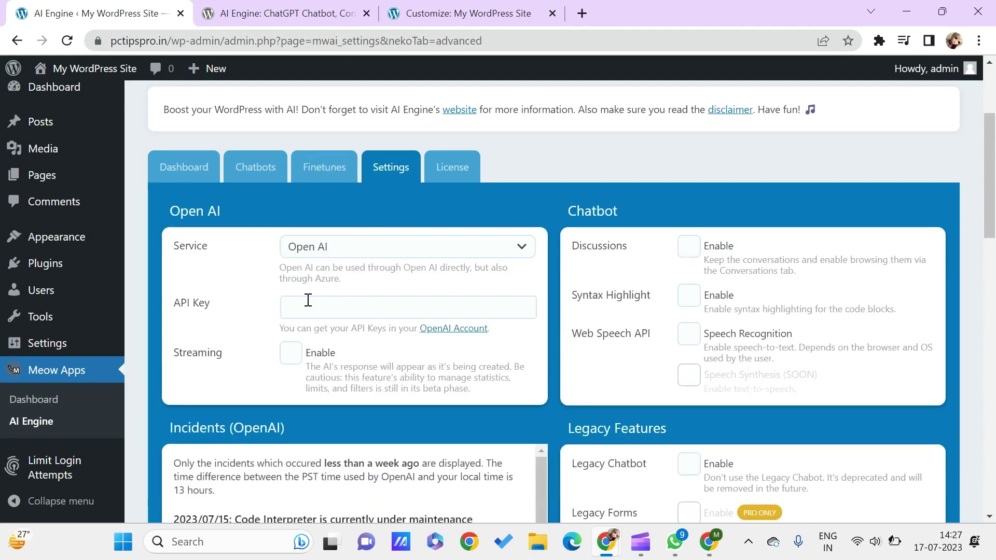
{"action": "scroll", "coordinate": [372, 279], "scroll_direction": "down", "scroll_amount": 1}
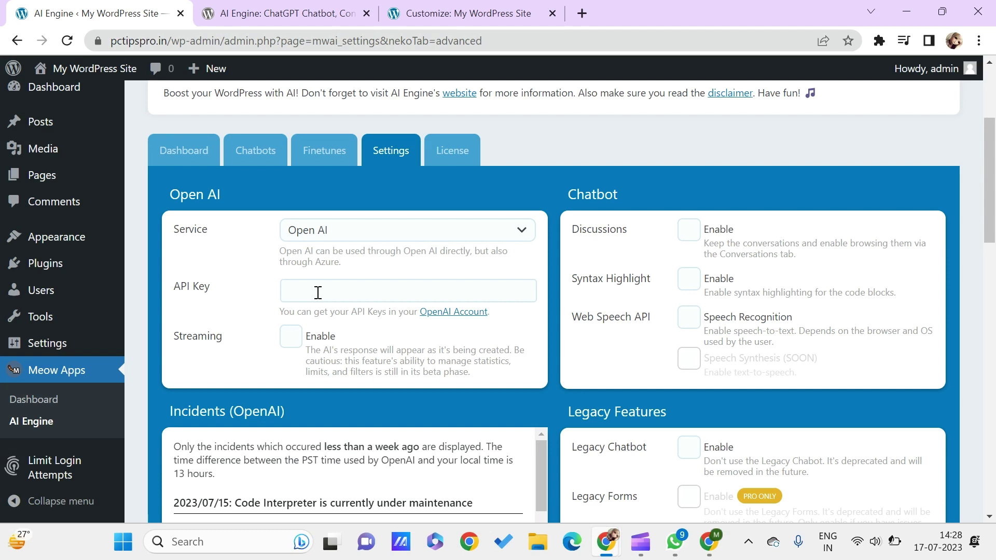
{"action": "left_click", "coordinate": [318, 293]}
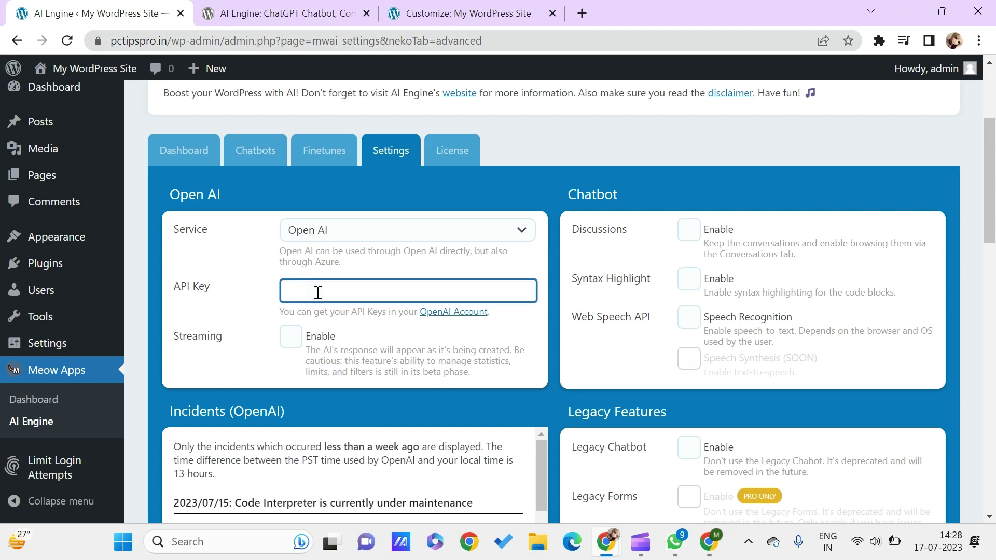
{"action": "scroll", "coordinate": [322, 295], "scroll_direction": "down", "scroll_amount": 1}
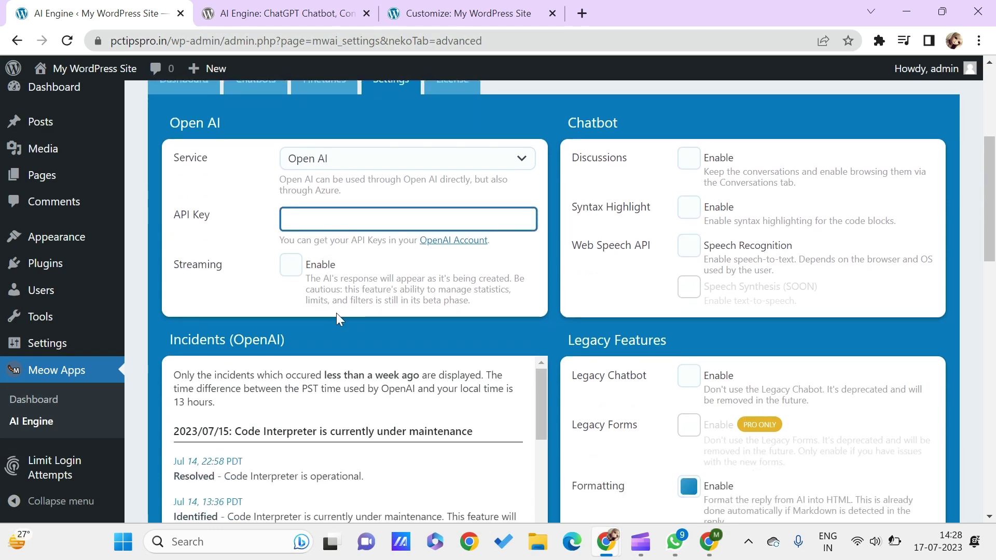
{"action": "scroll", "coordinate": [371, 346], "scroll_direction": "down", "scroll_amount": 8}
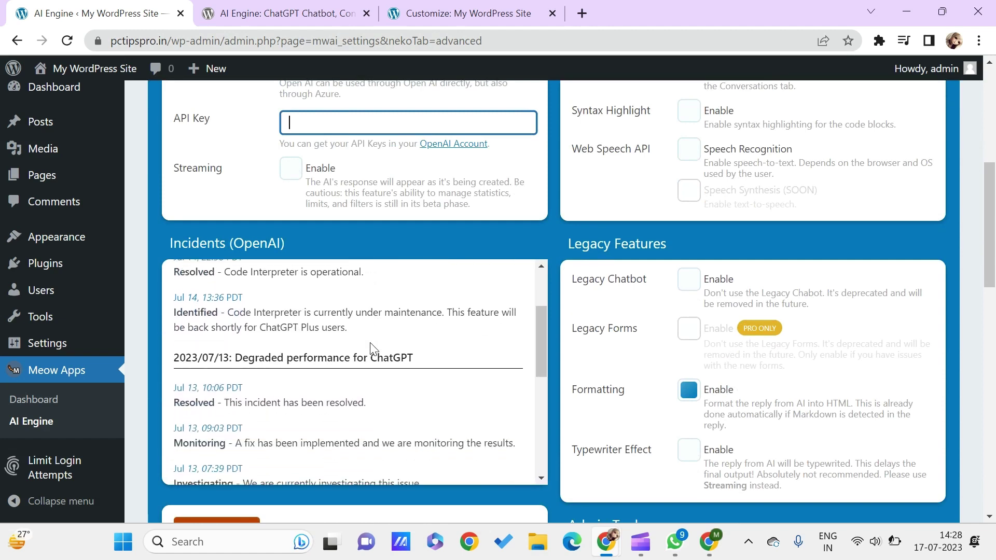
{"action": "scroll", "coordinate": [549, 246], "scroll_direction": "down", "scroll_amount": 9}
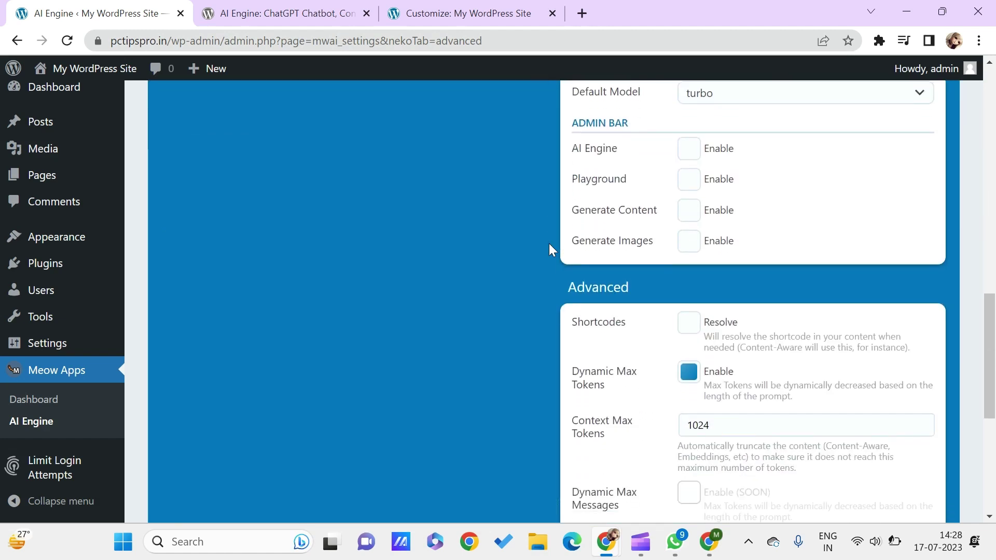
{"action": "scroll", "coordinate": [549, 246], "scroll_direction": "up", "scroll_amount": 1}
{"action": "scroll", "coordinate": [549, 244], "scroll_direction": "up", "scroll_amount": 1}
{"action": "scroll", "coordinate": [452, 331], "scroll_direction": "down", "scroll_amount": 3}
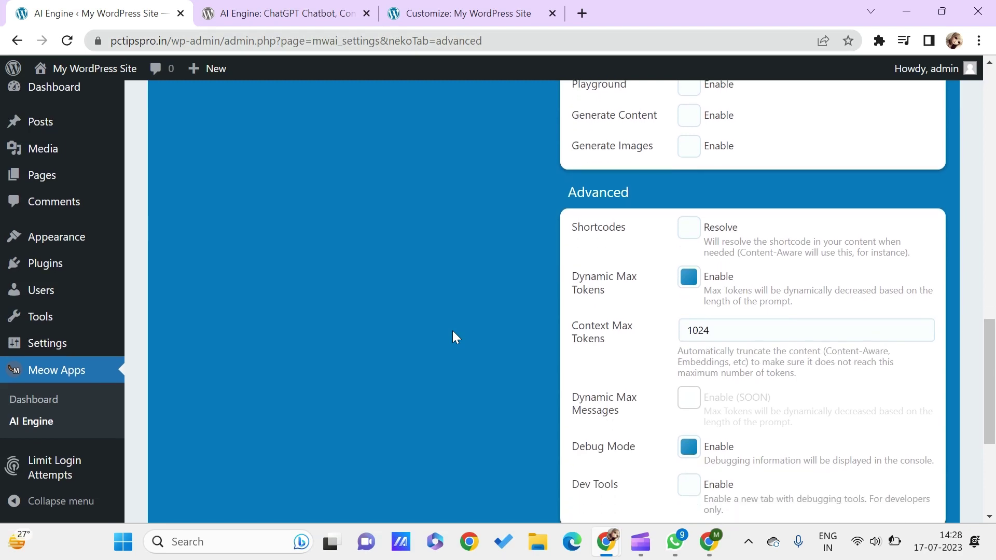
{"action": "scroll", "coordinate": [452, 331], "scroll_direction": "down", "scroll_amount": 5}
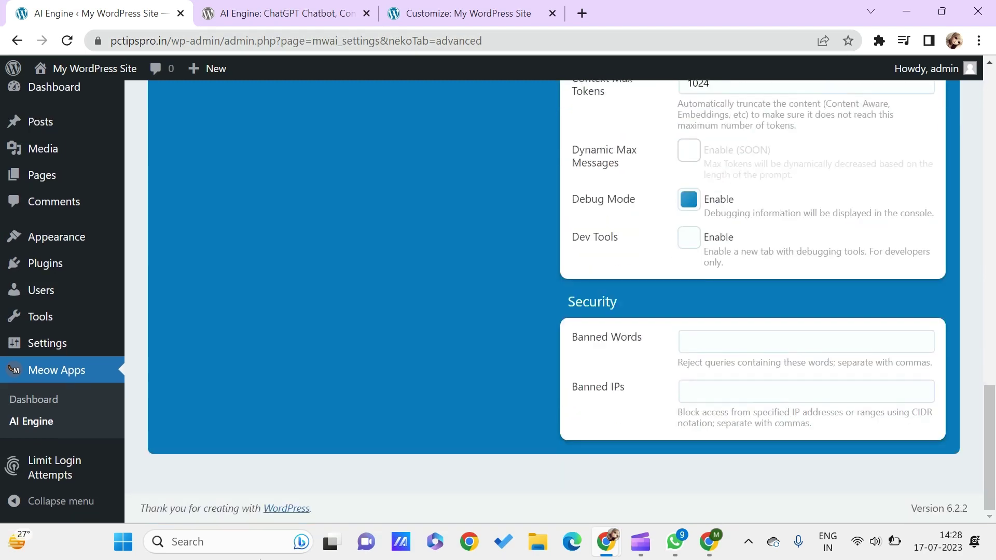
{"action": "scroll", "coordinate": [300, 275], "scroll_direction": "up", "scroll_amount": 15}
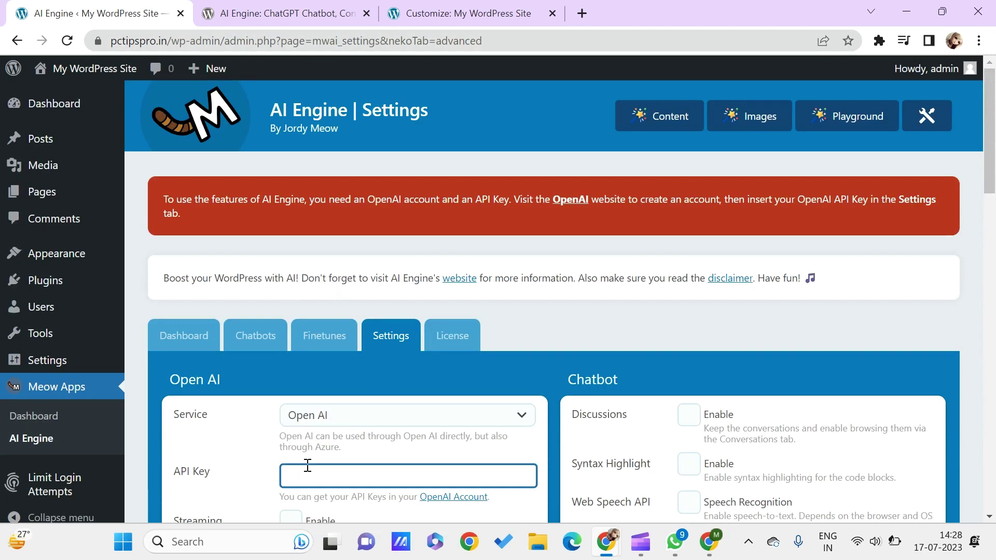
Step: Open the License tab to check the Pro Version status
{"action": "left_click", "coordinate": [435, 332]}
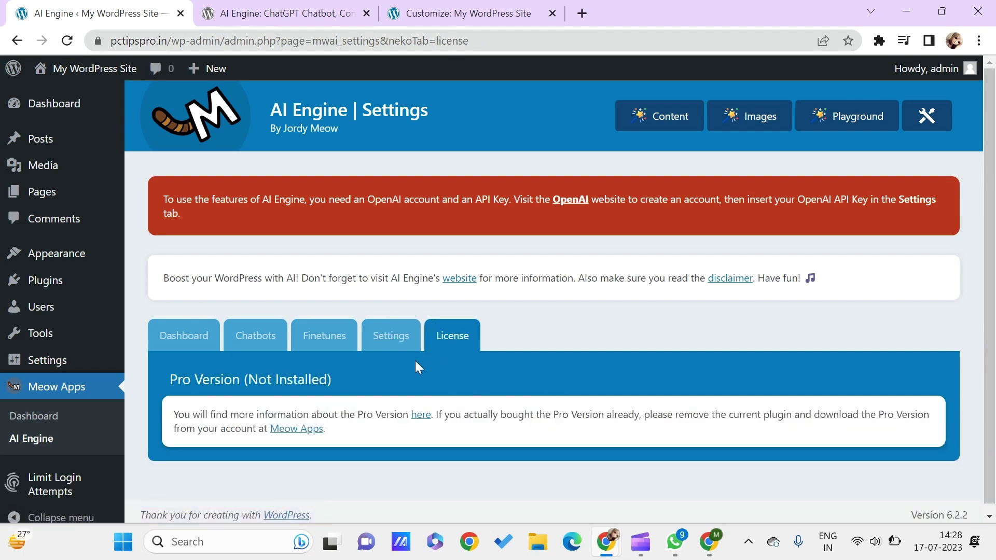